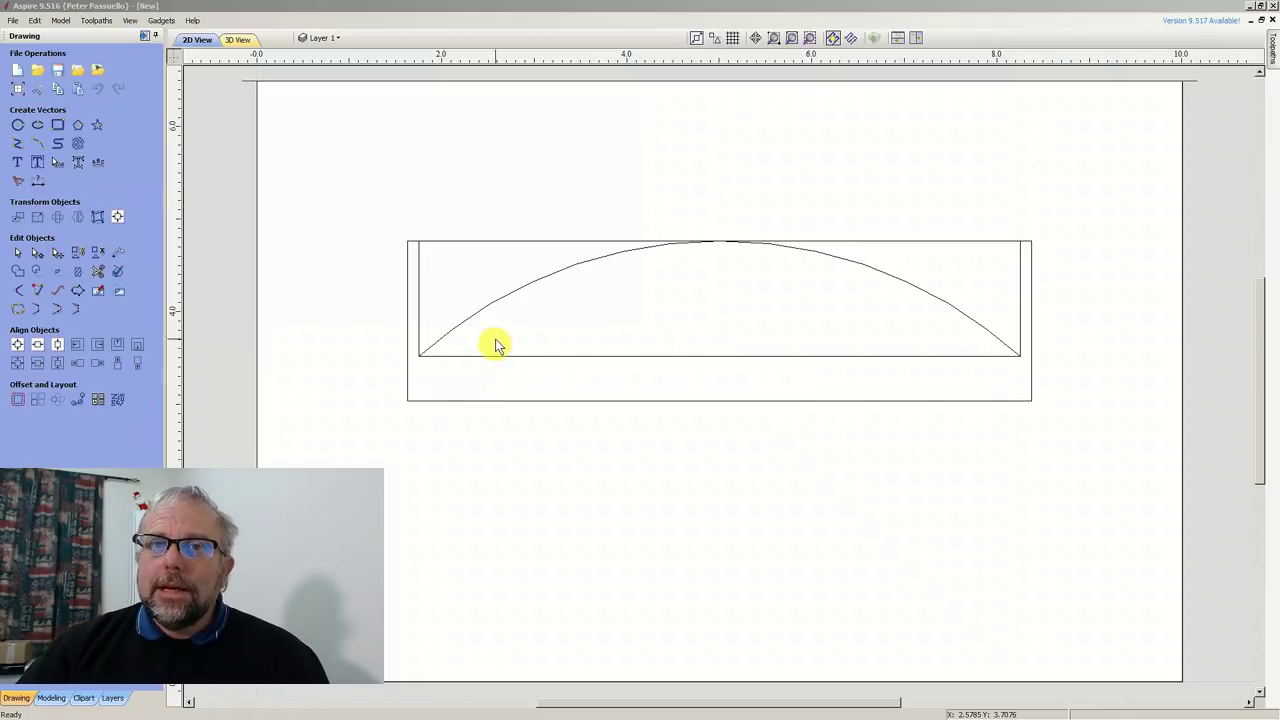
# - Select the inner rectangle and delete it, keeping the arc and outer rectangle
pyautogui.click(503, 300)
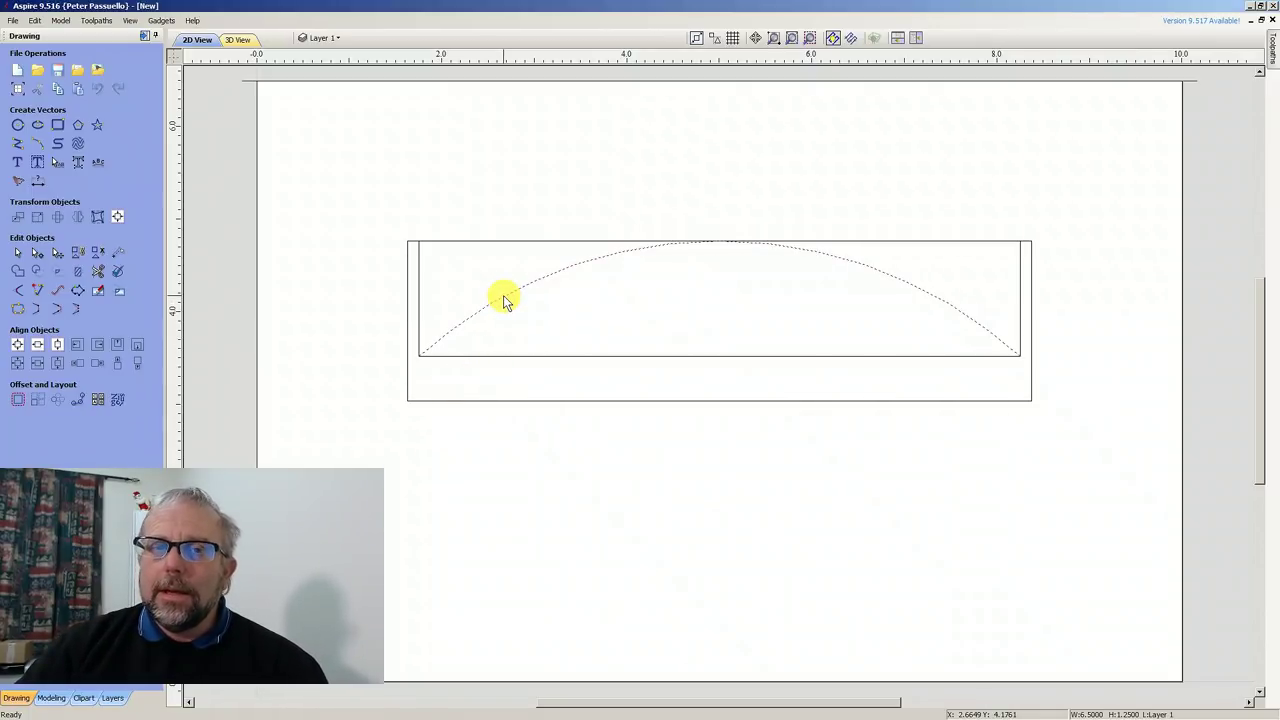
pyautogui.click(505, 355)
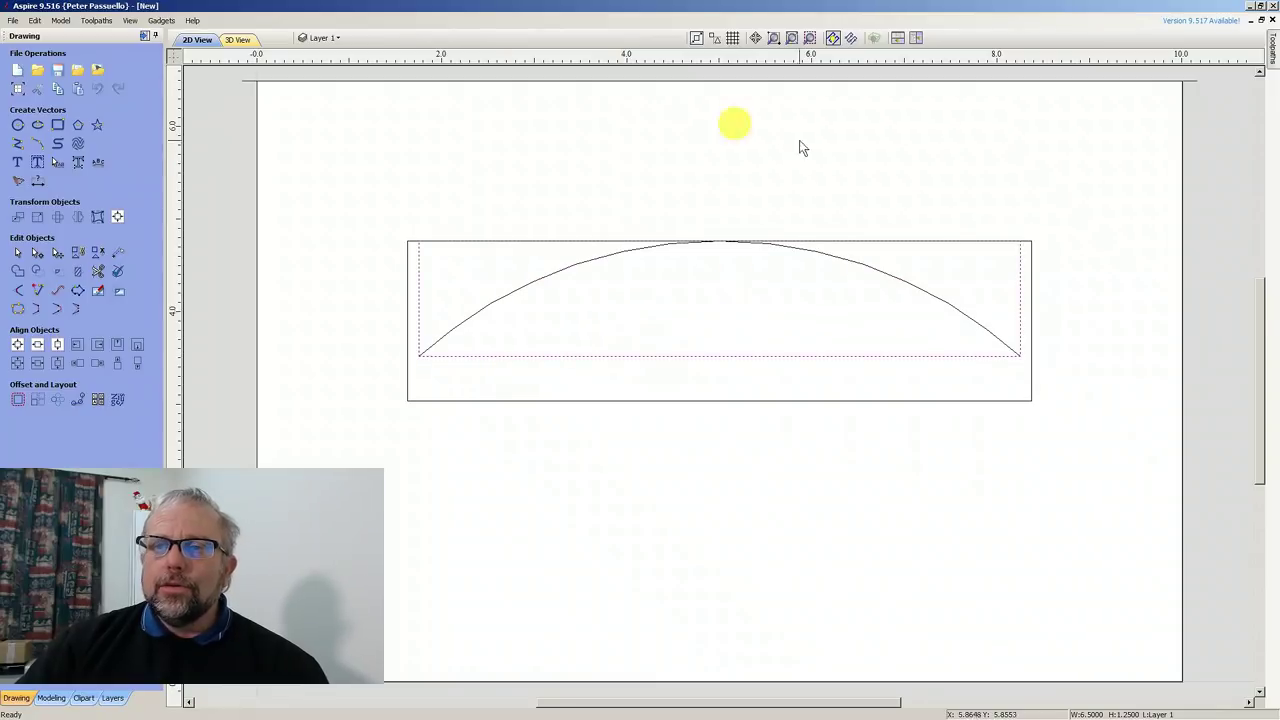
pyautogui.click(432, 402)
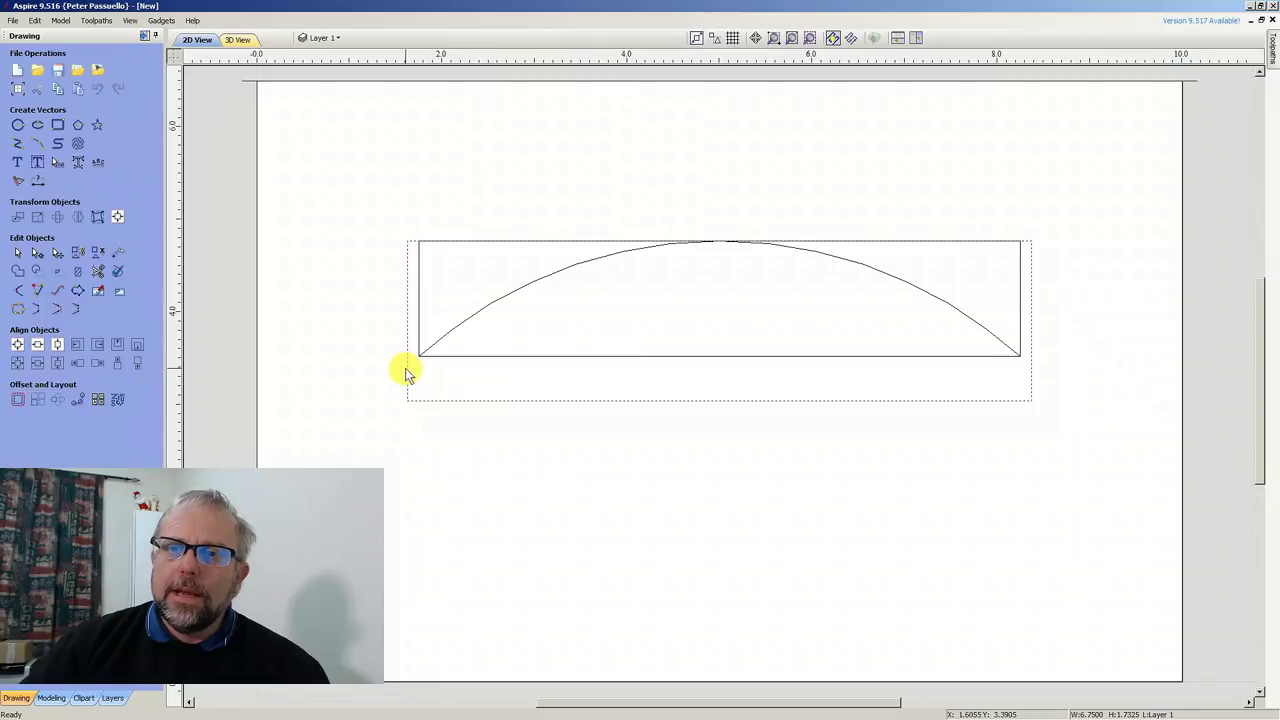
pyautogui.click(470, 357)
pyautogui.click(470, 357)
pyautogui.press('Delete')
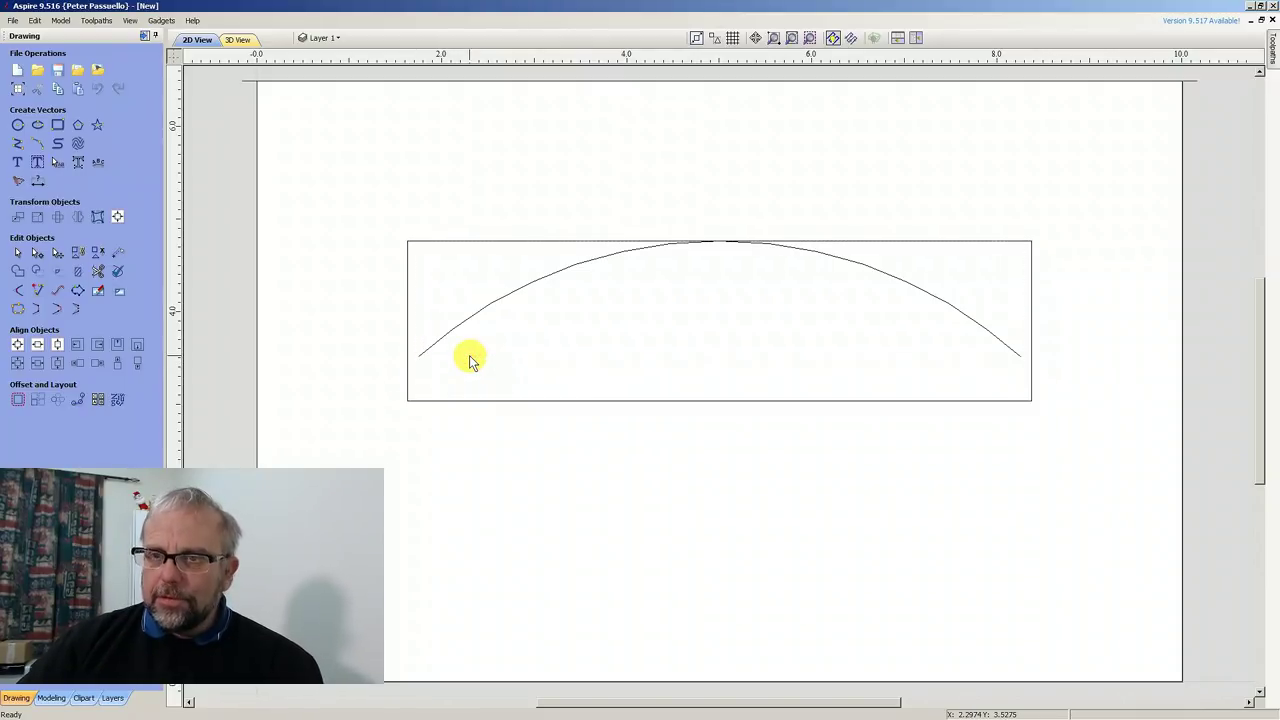
# - Use Extend Vectors to stretch both arc ends to the outer rectangle's sides
pyautogui.click(38, 289)
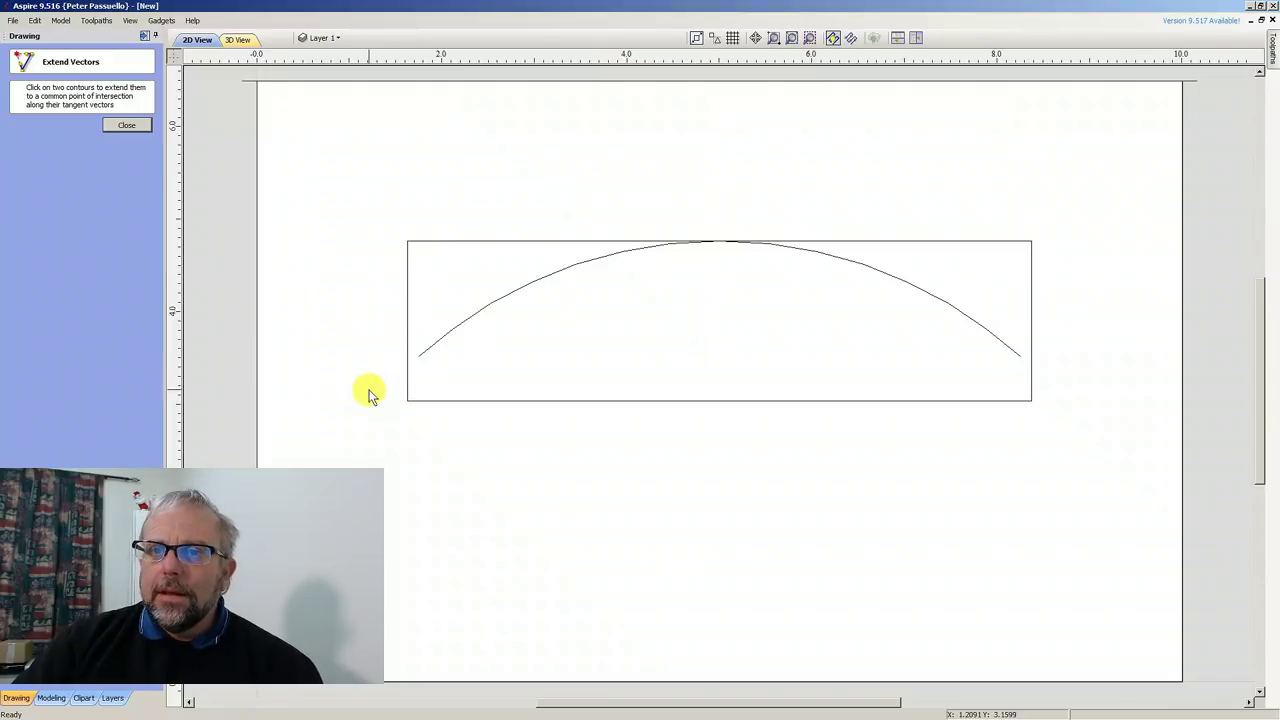
pyautogui.click(420, 358)
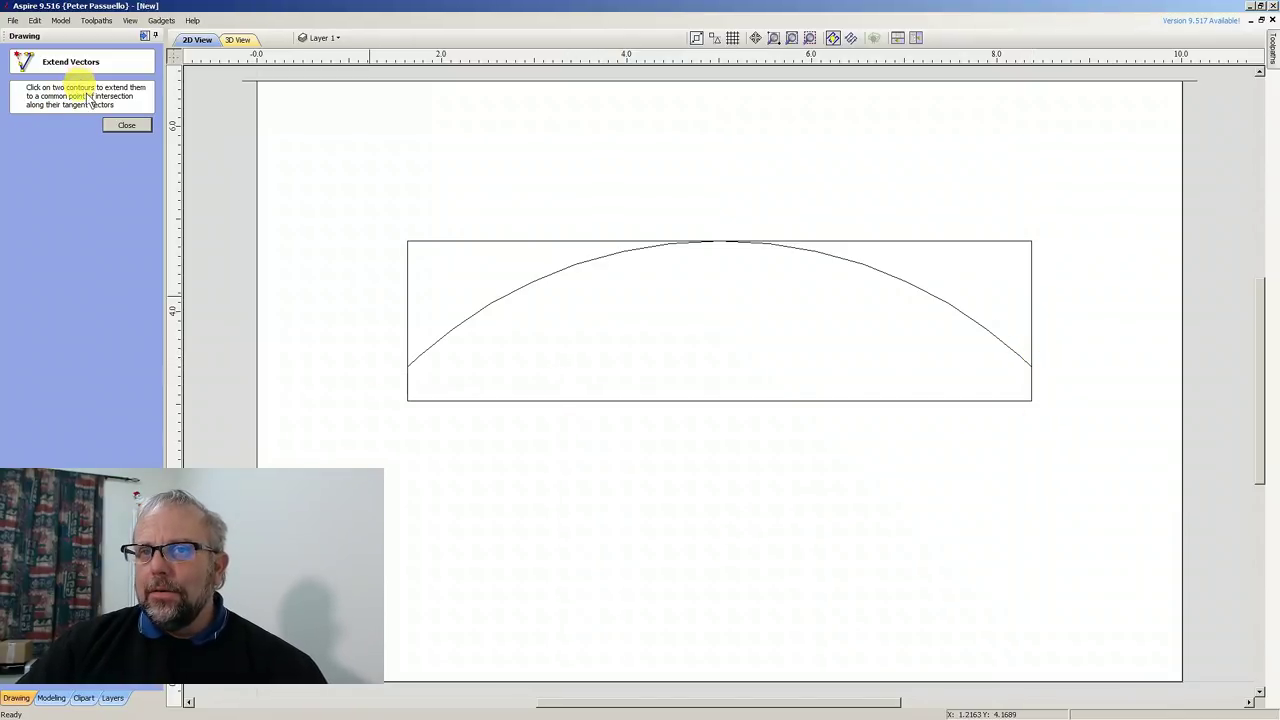
pyautogui.click(122, 127)
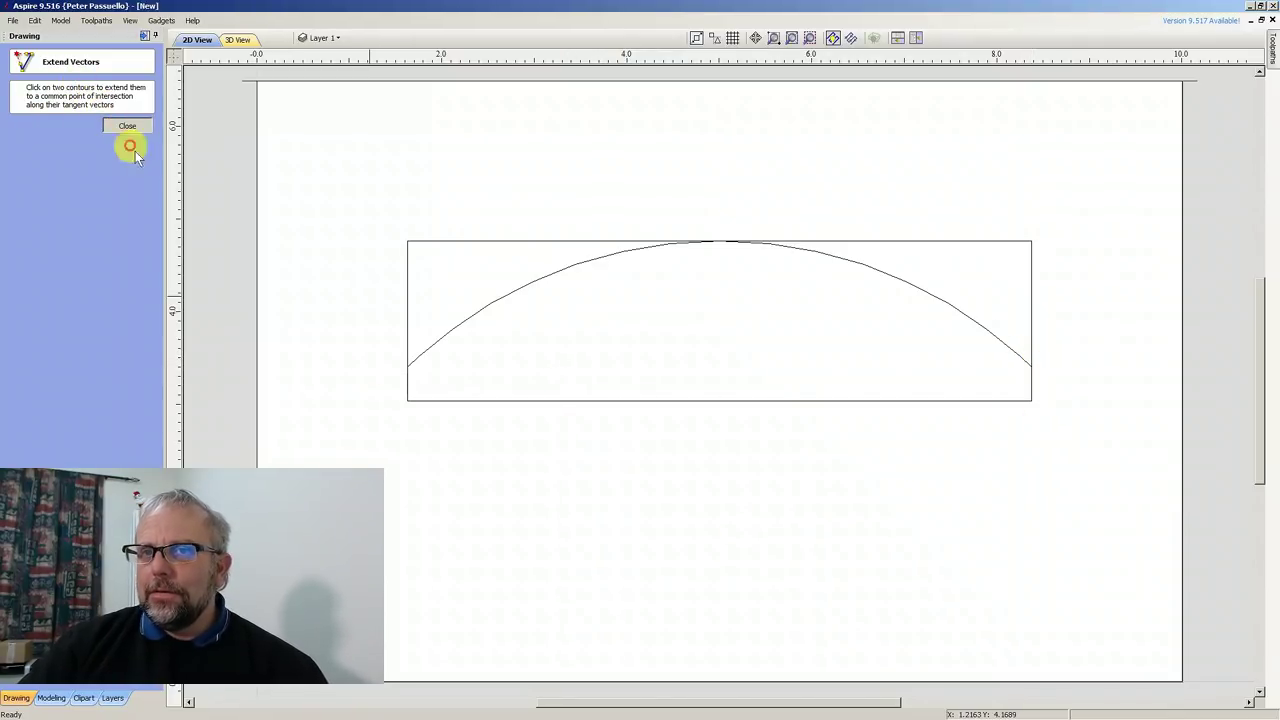
# - Delete the outer rectangle, then undo back to the original arc and rectangles
pyautogui.click(561, 401)
pyautogui.press('Delete')
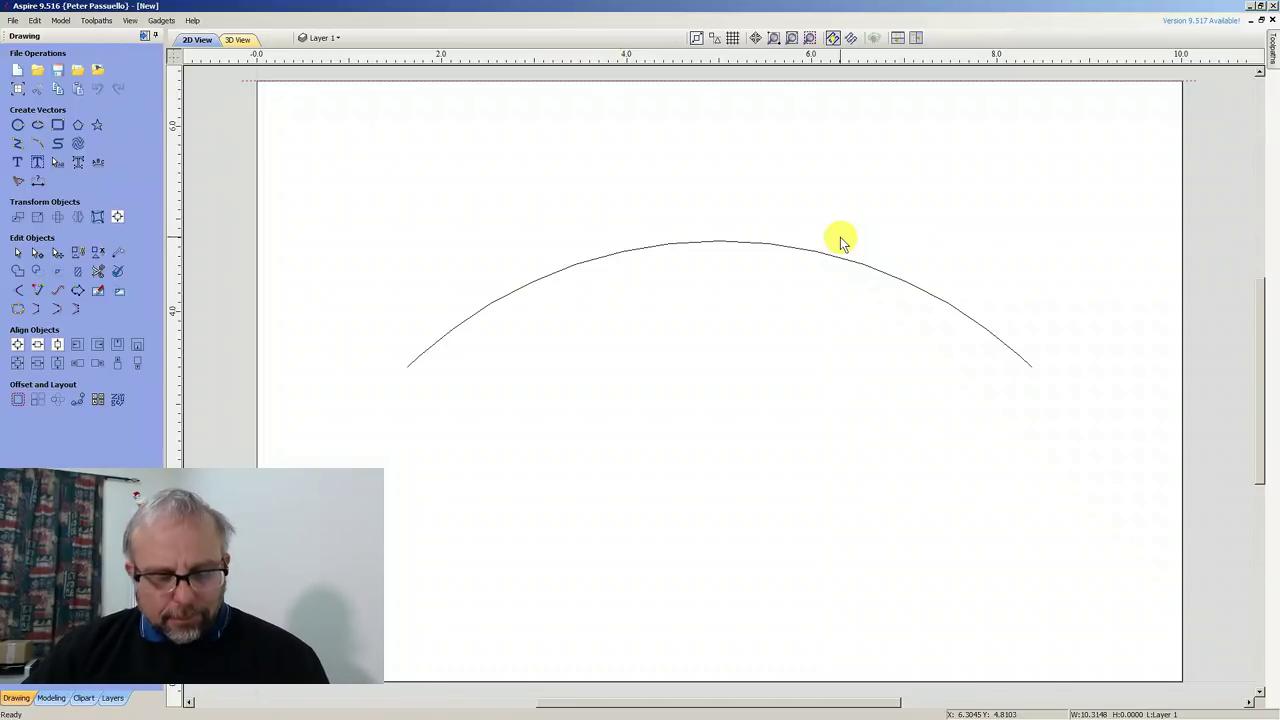
pyautogui.click(840, 242)
pyautogui.click(673, 398)
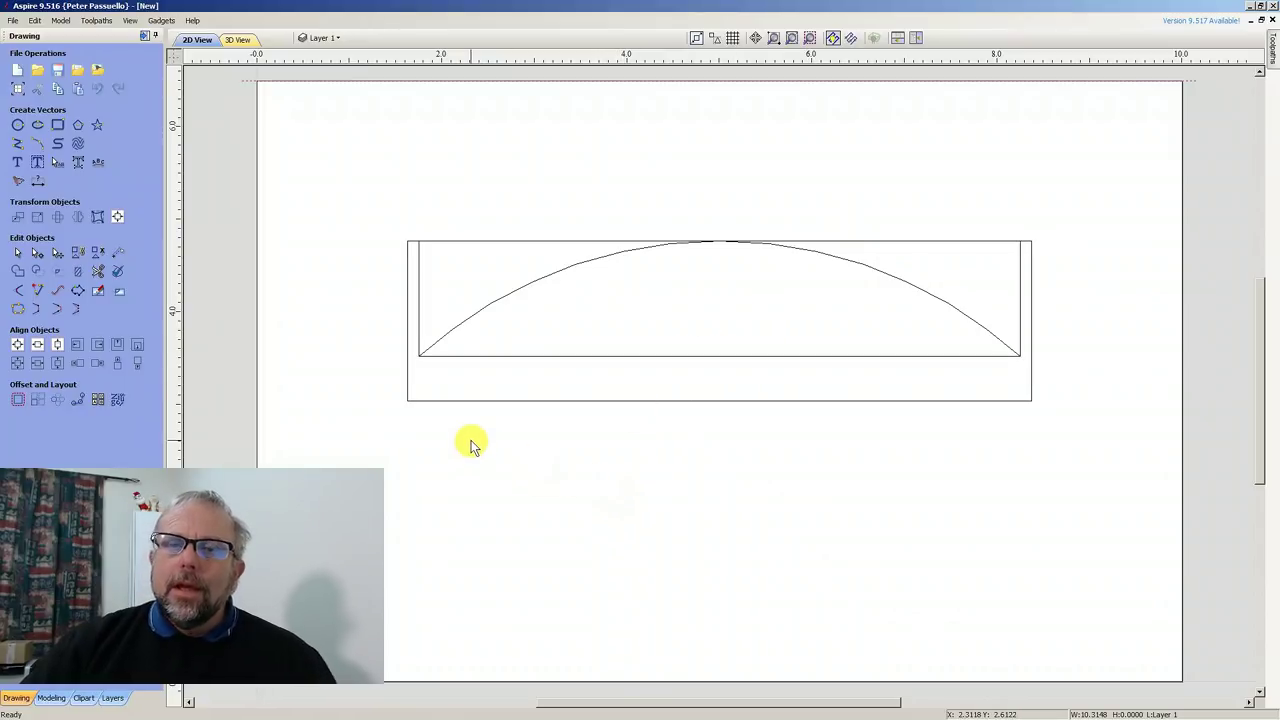
# - Delete the outer and inner rectangles, leaving only the unextended arc
pyautogui.click(536, 401)
pyautogui.press('Delete')
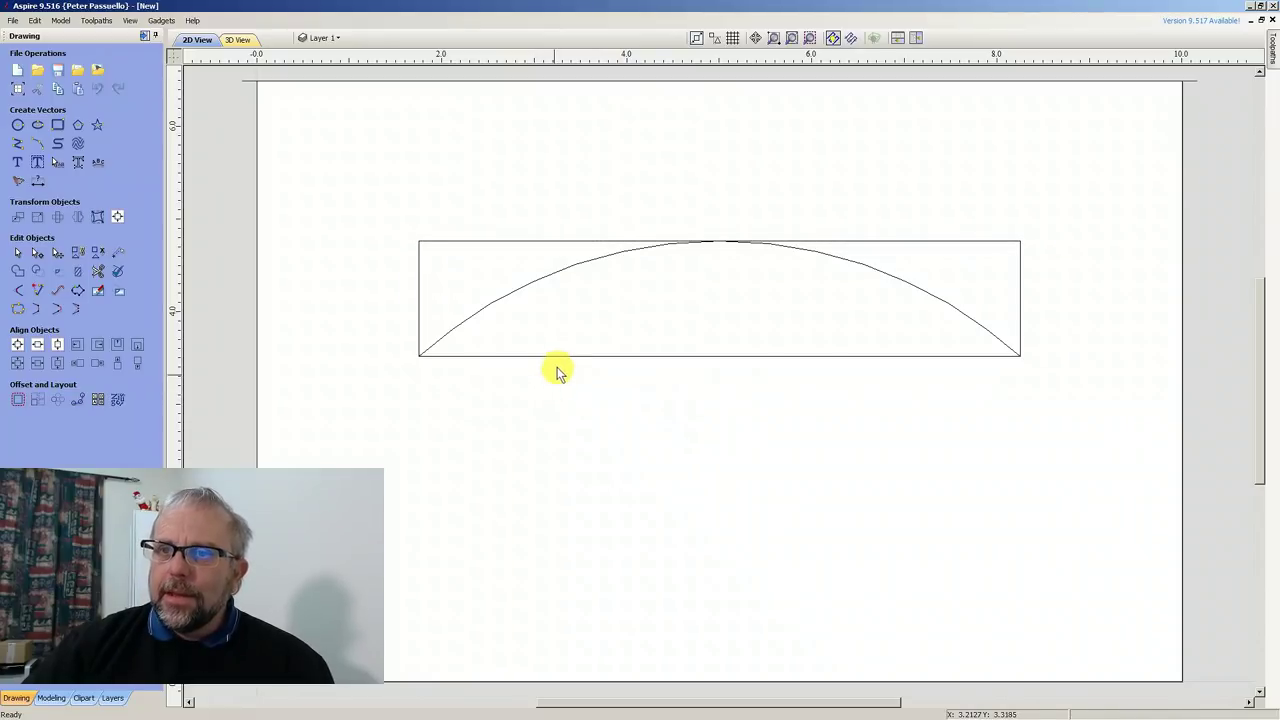
pyautogui.click(560, 355)
pyautogui.press('Delete')
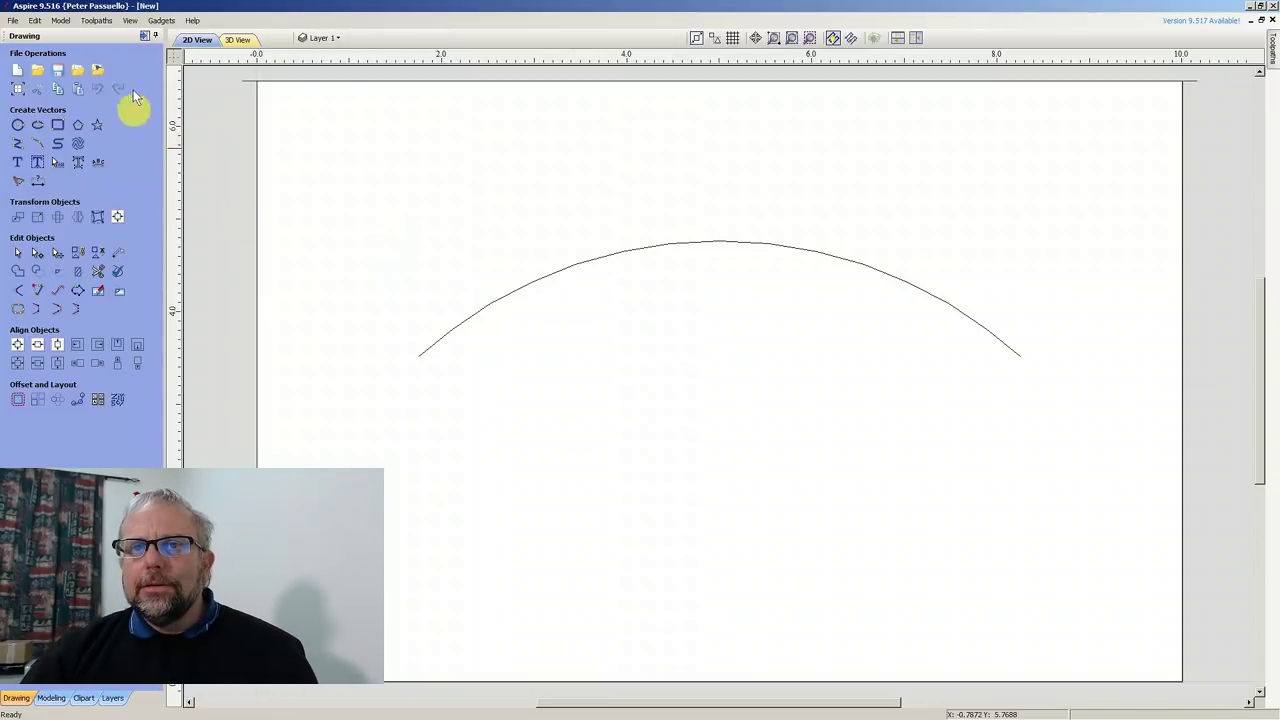
# - Calculate a Moulding toolpath using the top line as rail and the arc as profile
pyautogui.press('F12')
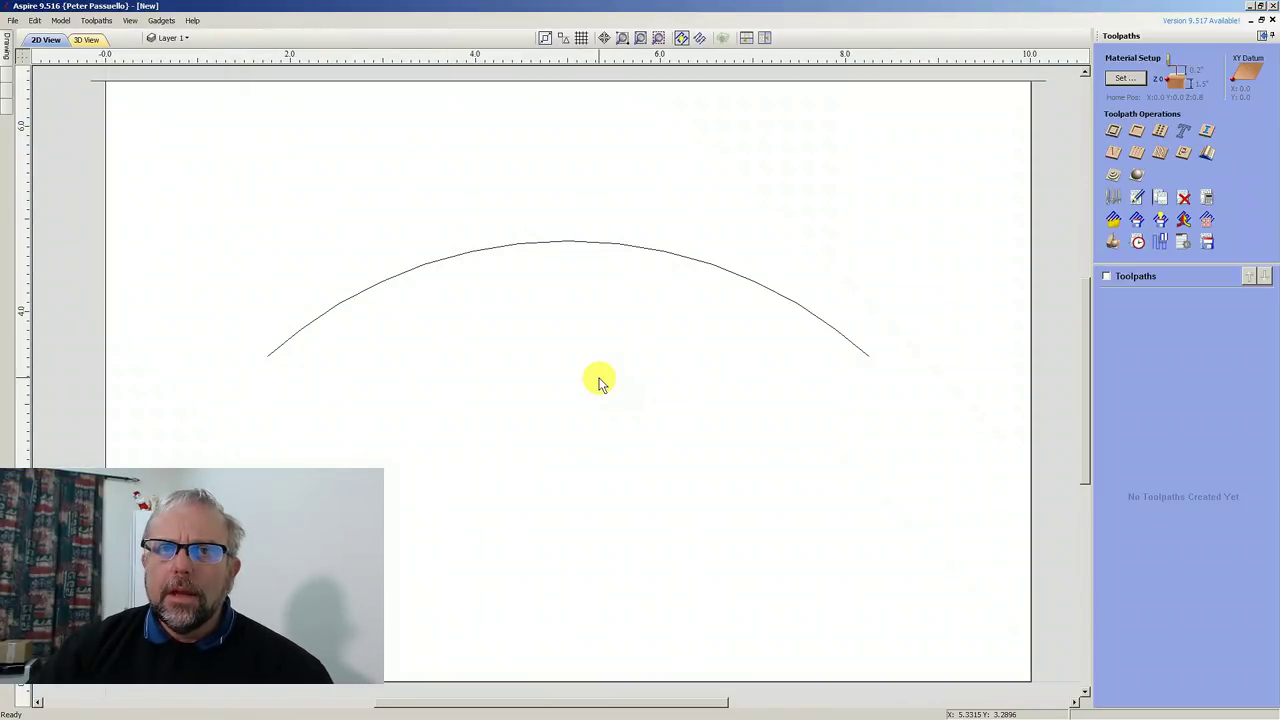
pyautogui.click(1210, 155)
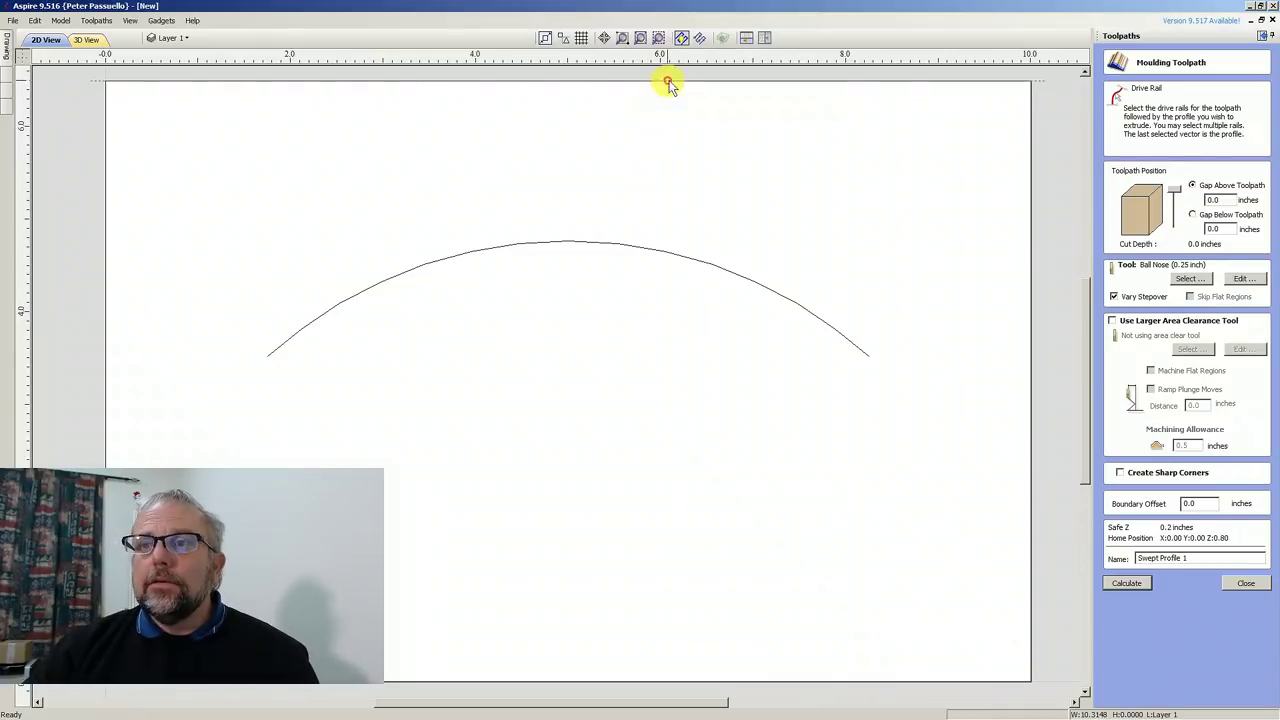
pyautogui.click(365, 83)
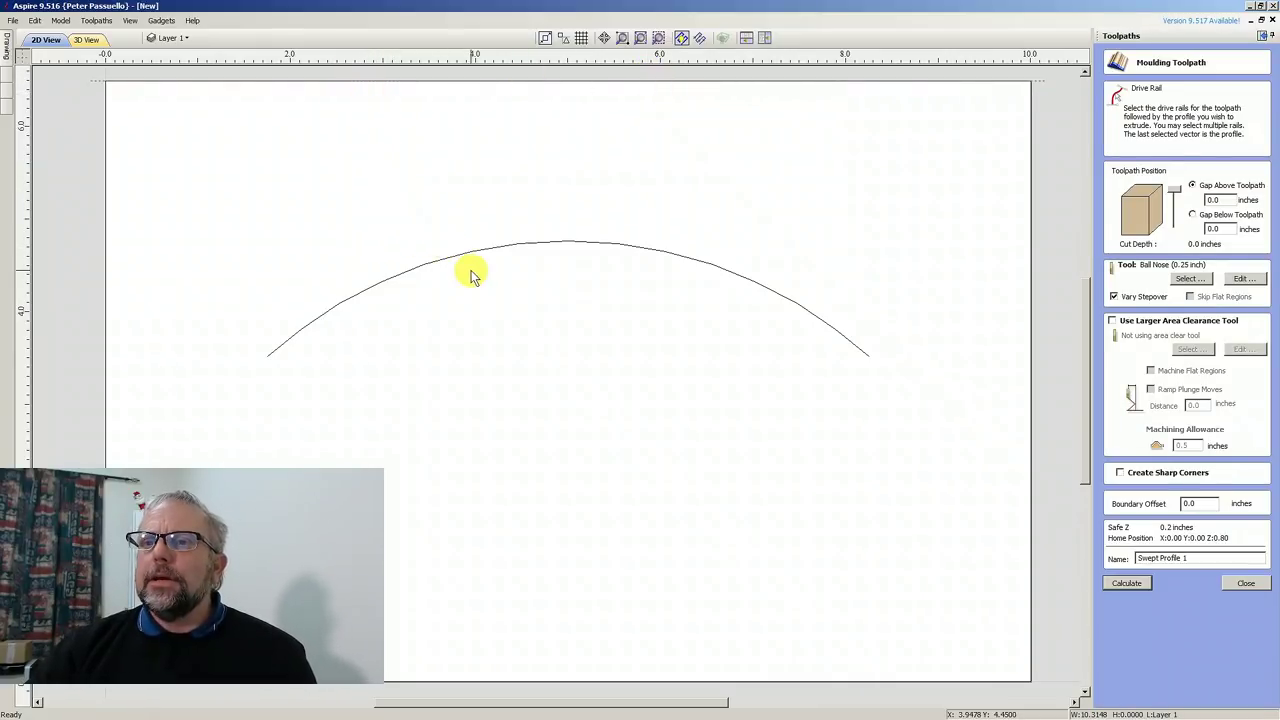
pyautogui.click(480, 249)
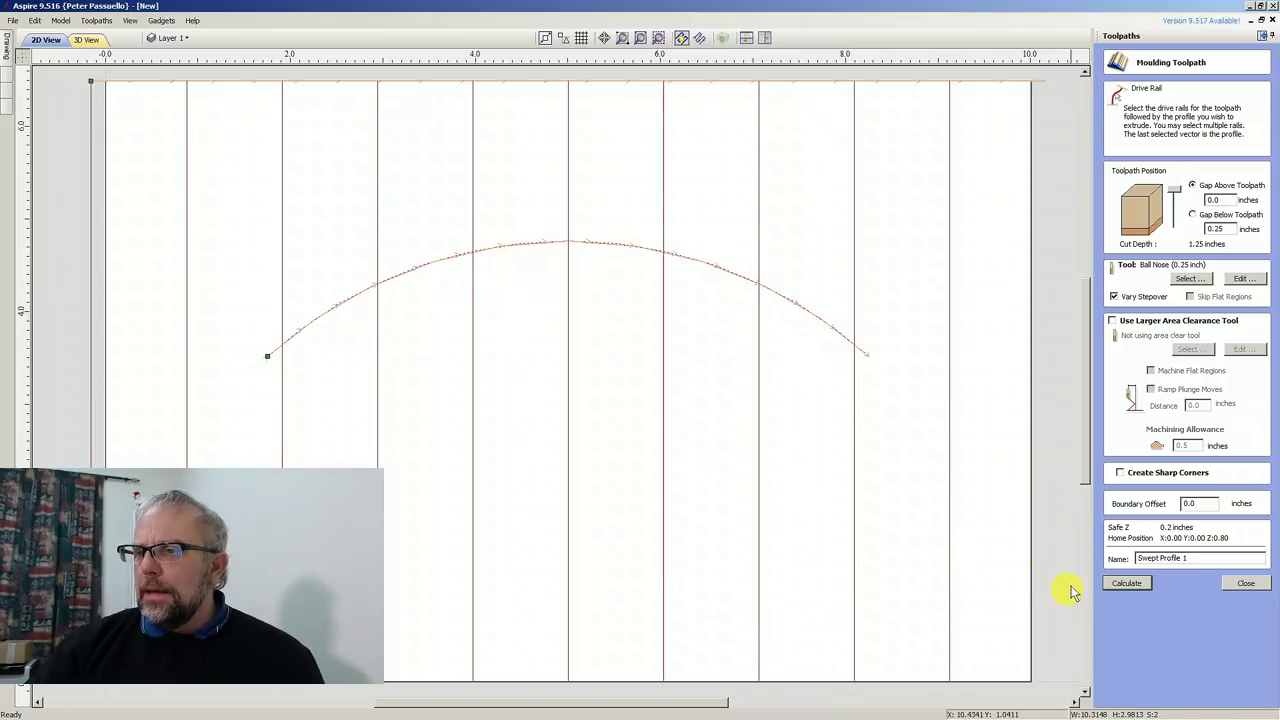
pyautogui.click(1120, 587)
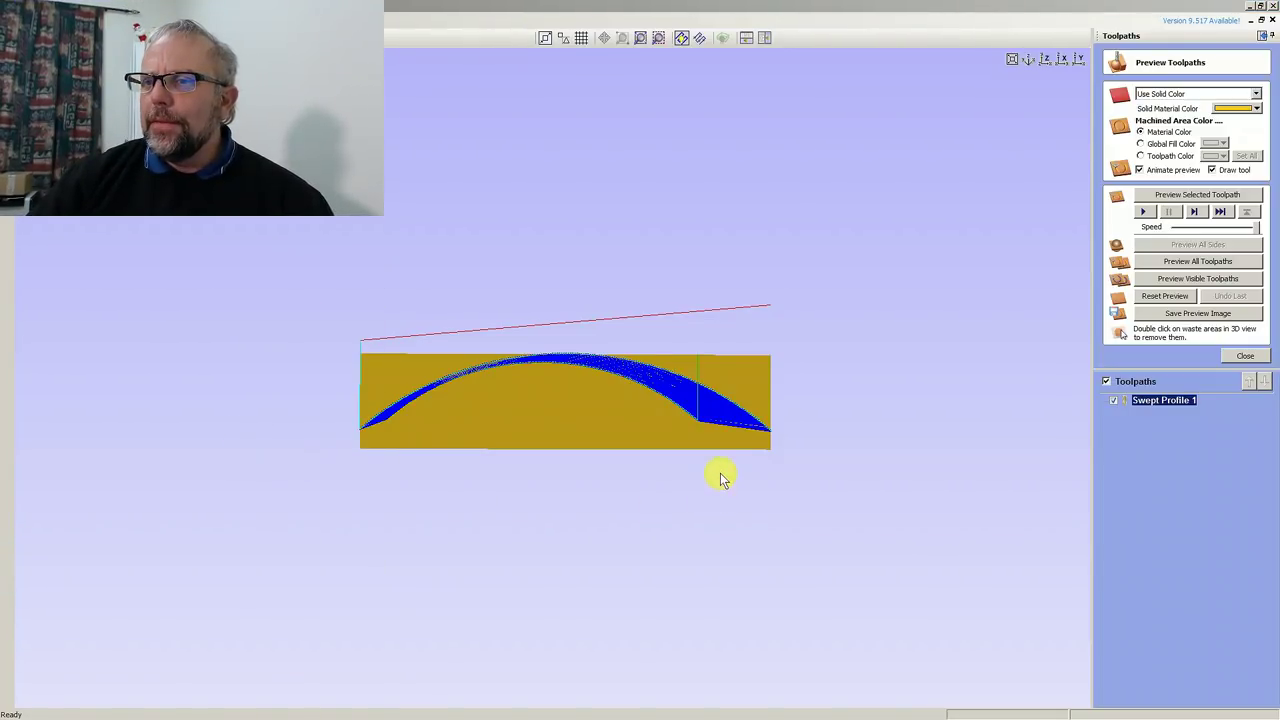
# - Preview all toolpaths and zoom in on the carved arch
pyautogui.click(1155, 263)
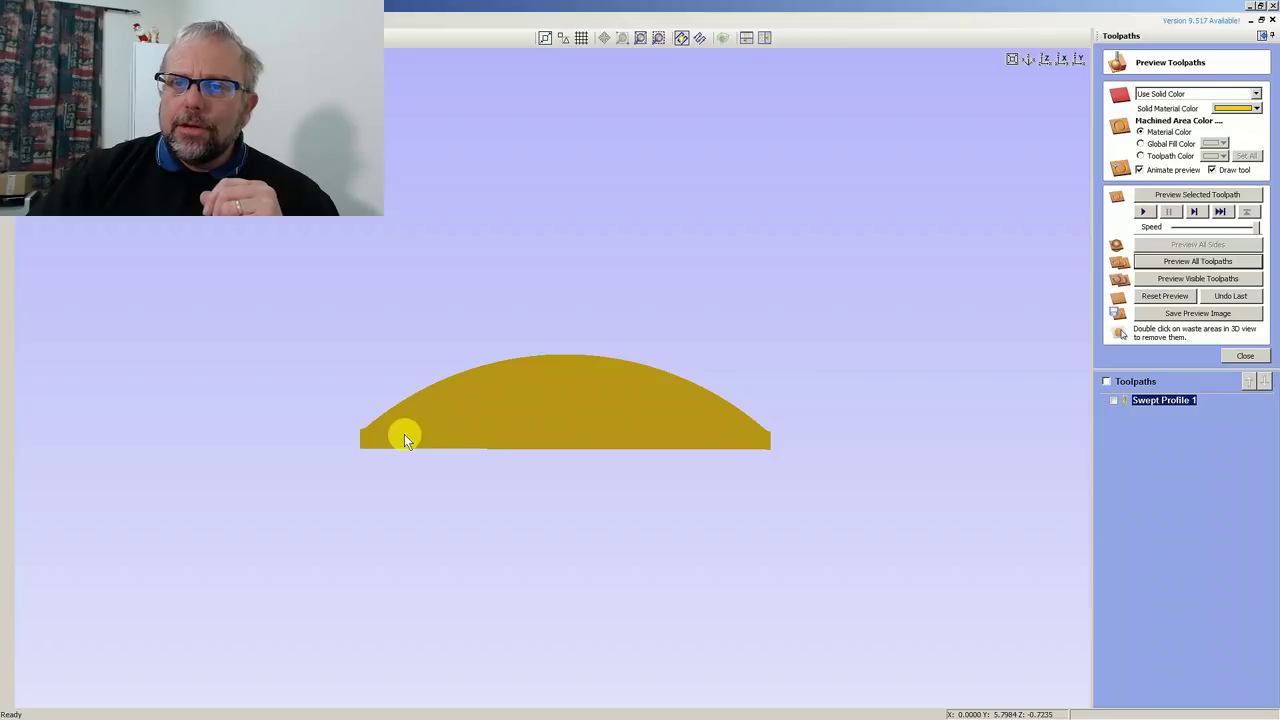
pyautogui.scroll(1, 405, 433)
pyautogui.scroll(1, 403, 427)
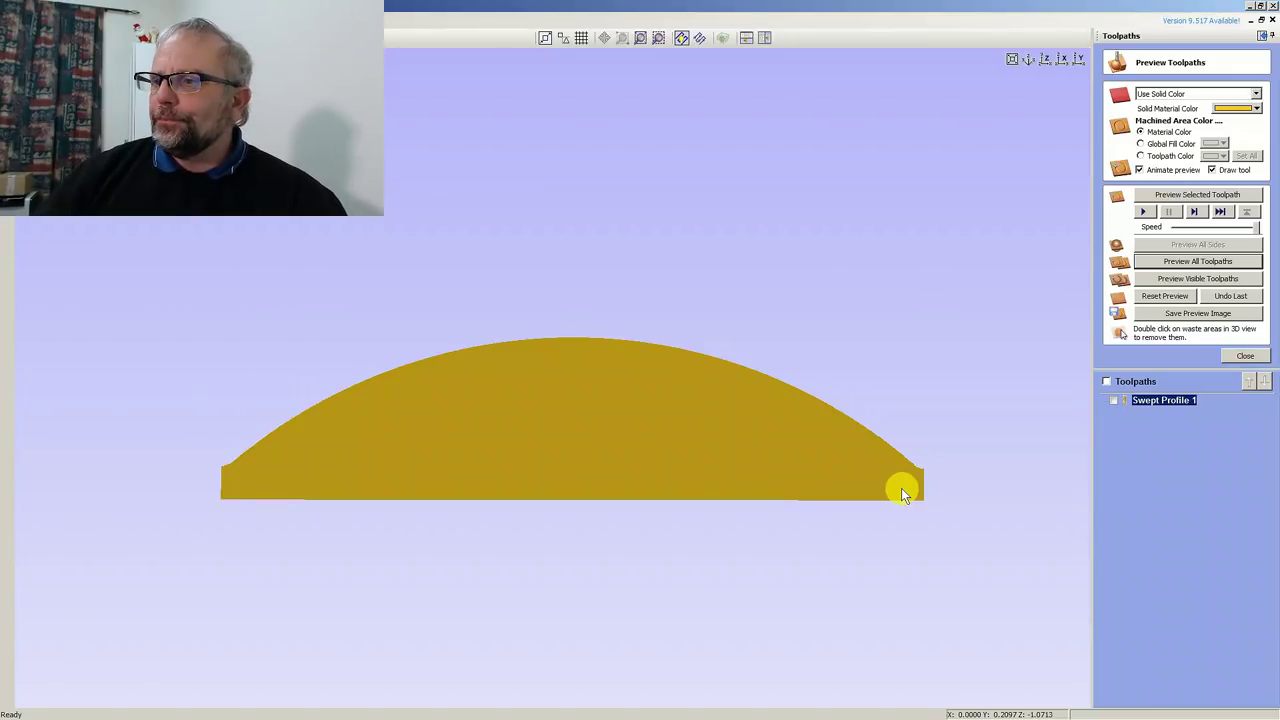
# - Recalculate Swept Profile 1 with a 0.125-inch boundary offset
pyautogui.doubleClick(1169, 406)
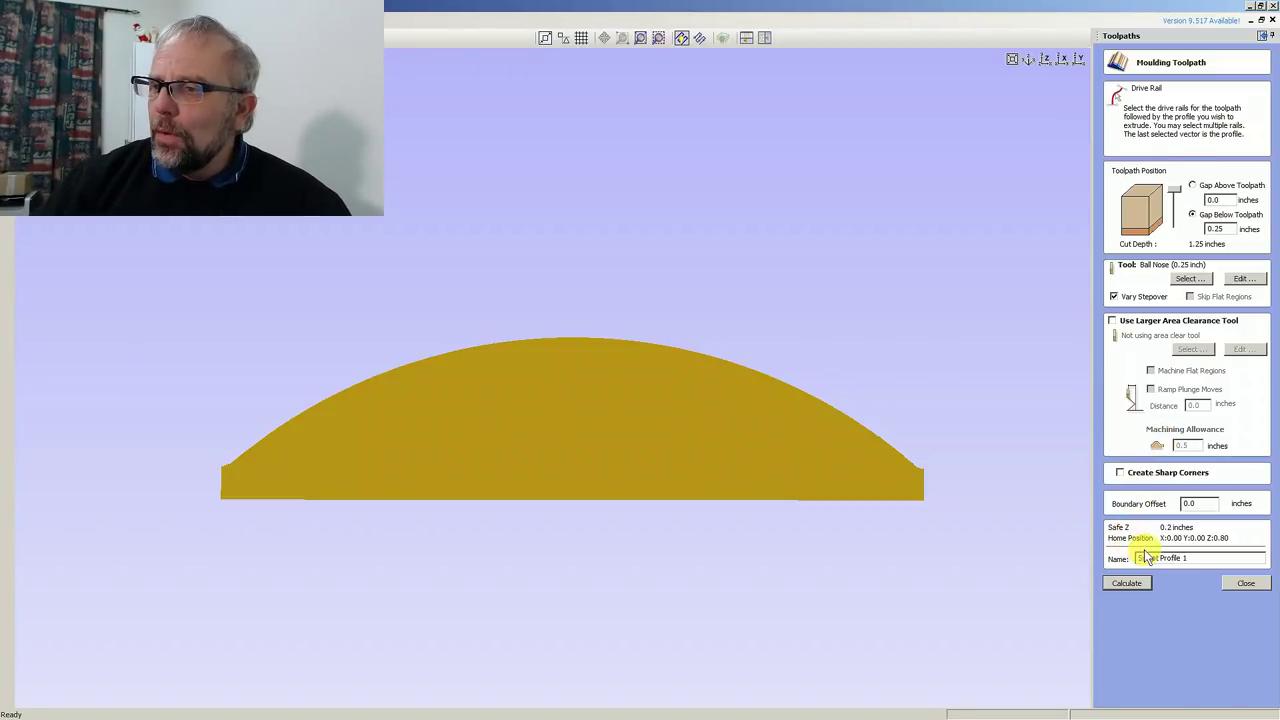
pyautogui.doubleClick(1198, 505)
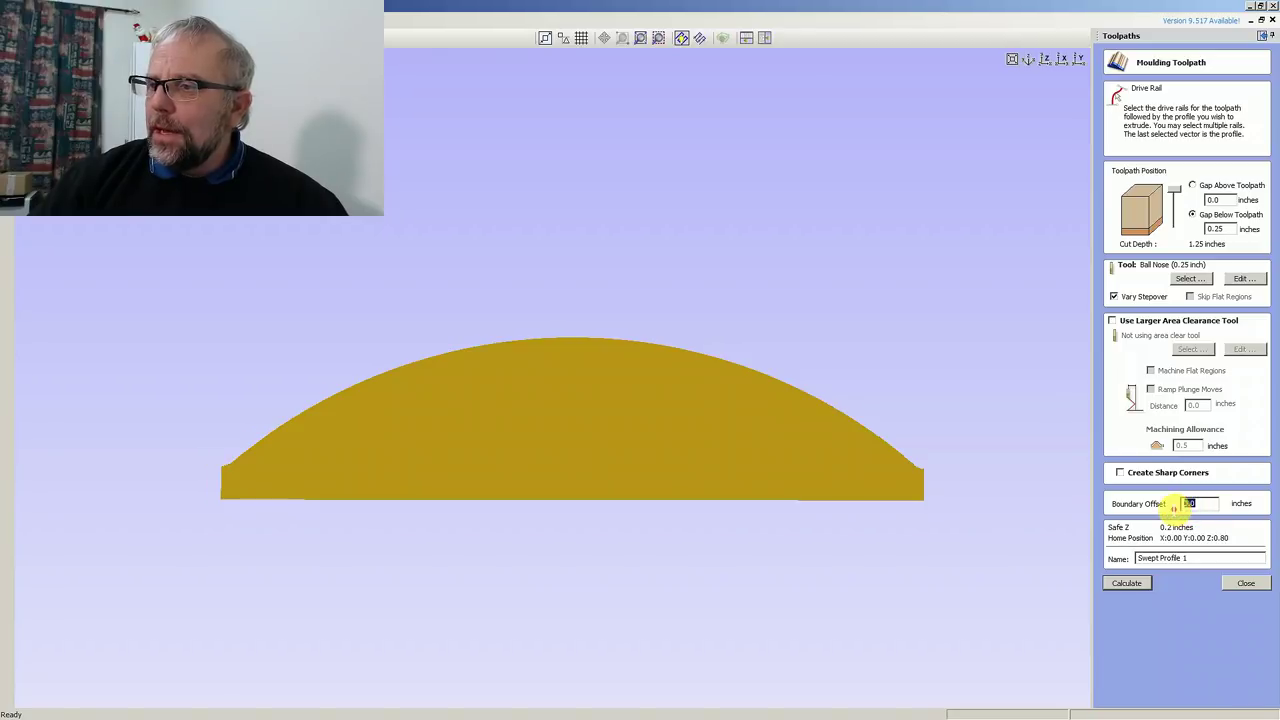
pyautogui.write('0')
pyautogui.click(1126, 583)
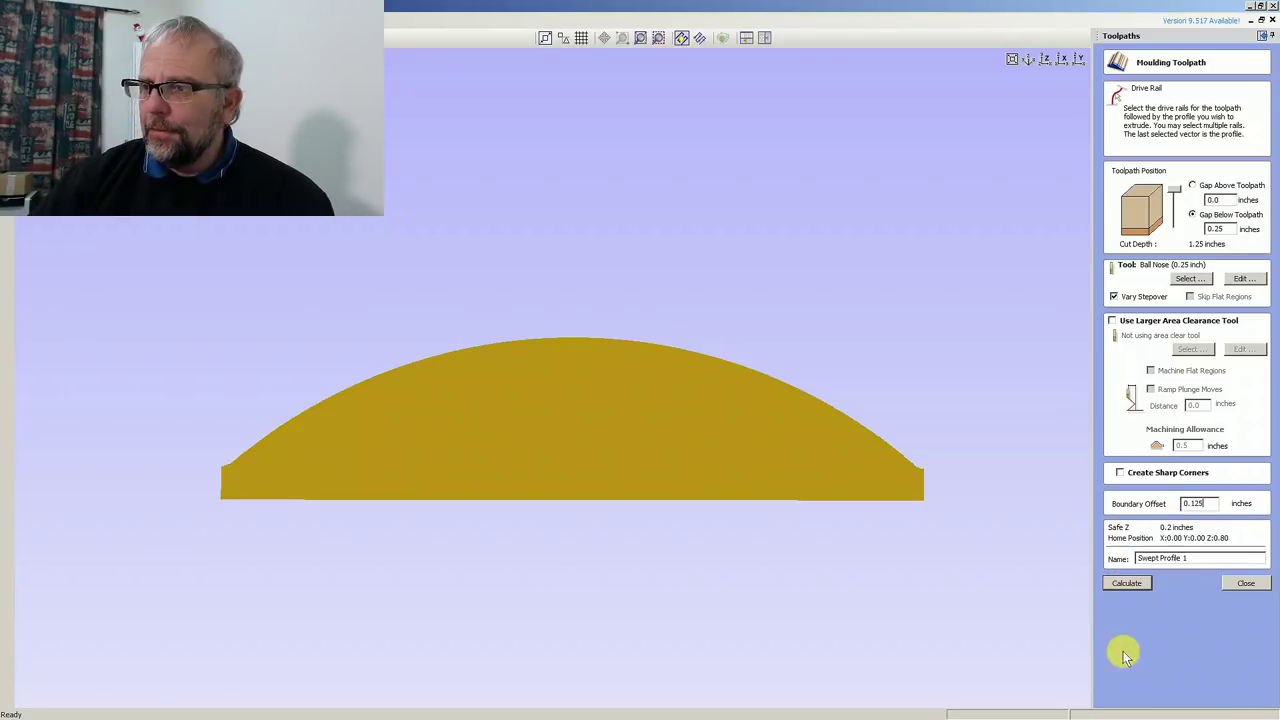
pyautogui.click(1127, 585)
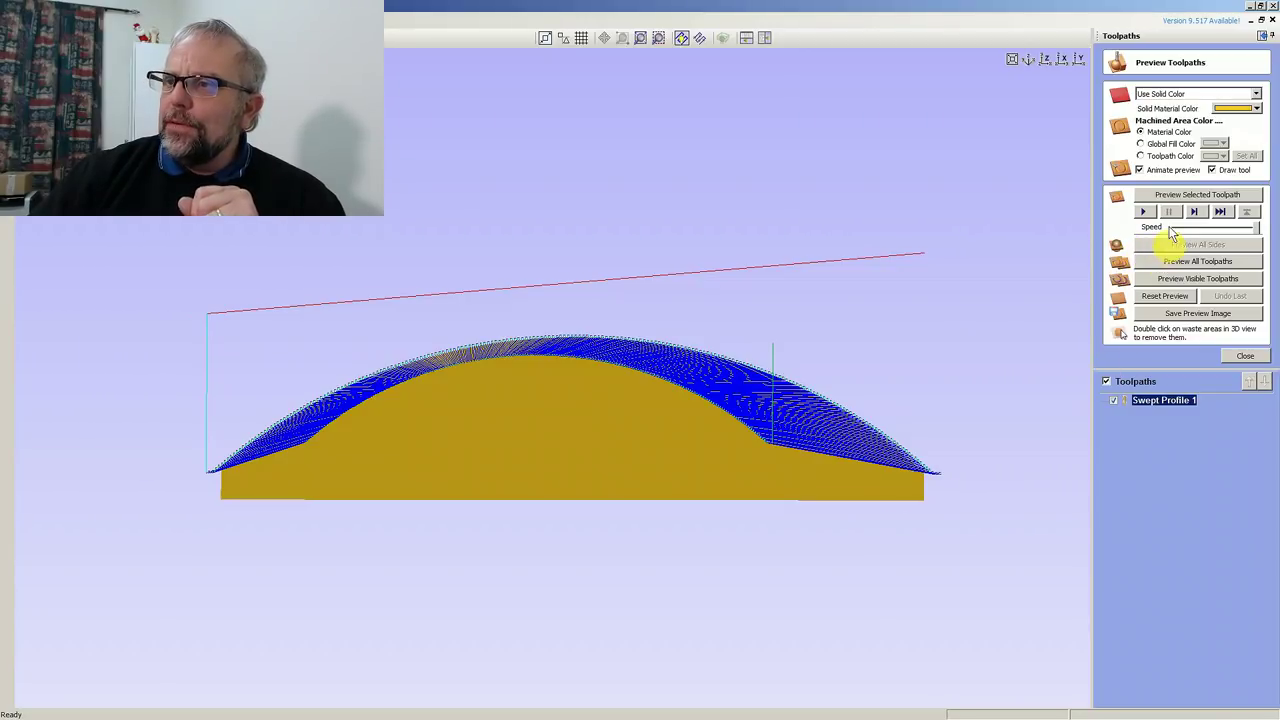
# - Reset the preview and re-preview Swept Profile 1 carving the block
pyautogui.click(1172, 196)
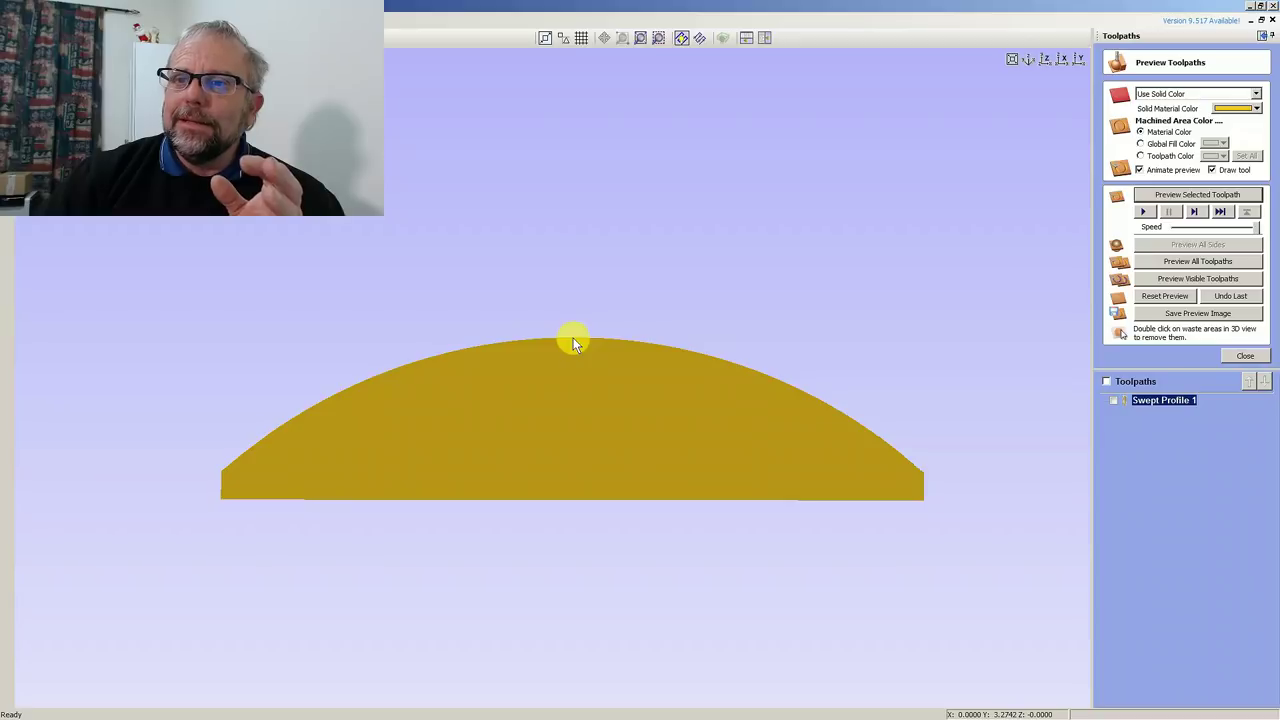
pyautogui.click(1173, 296)
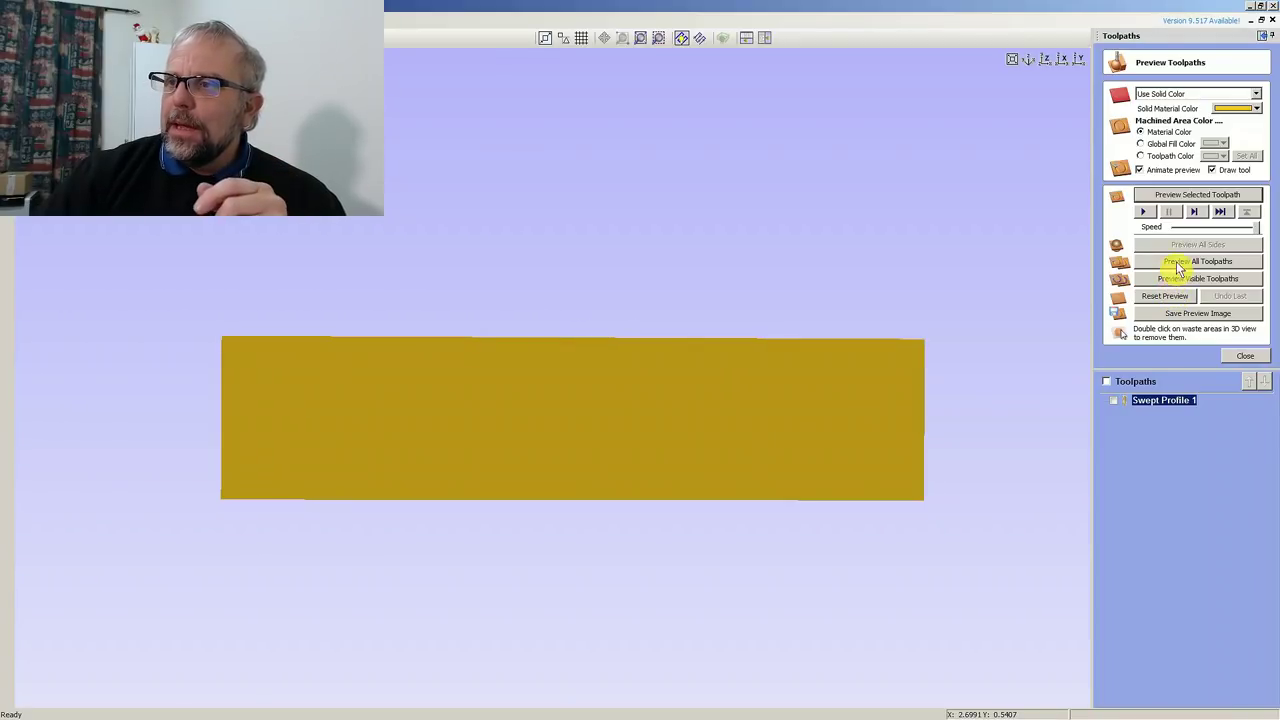
pyautogui.click(1173, 196)
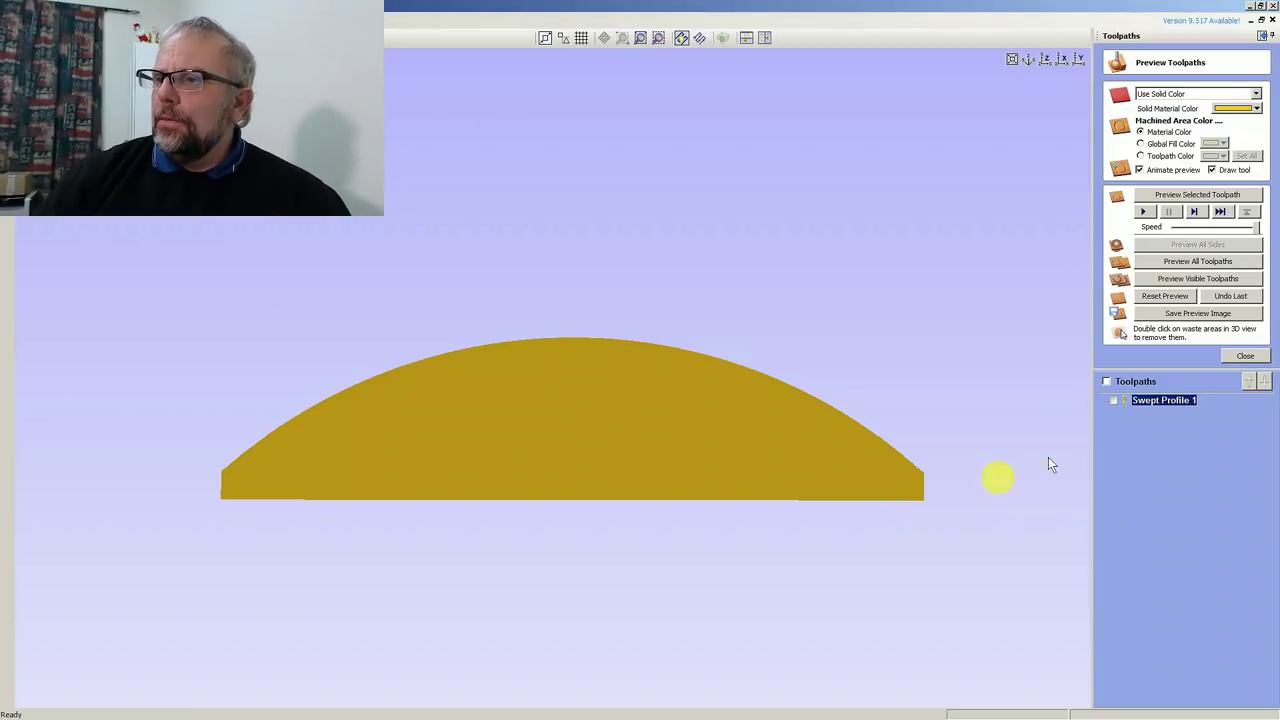
# - Change Swept Profile 1's boundary offset from 0.125 to 1 inch and recalculate
pyautogui.click(1146, 398)
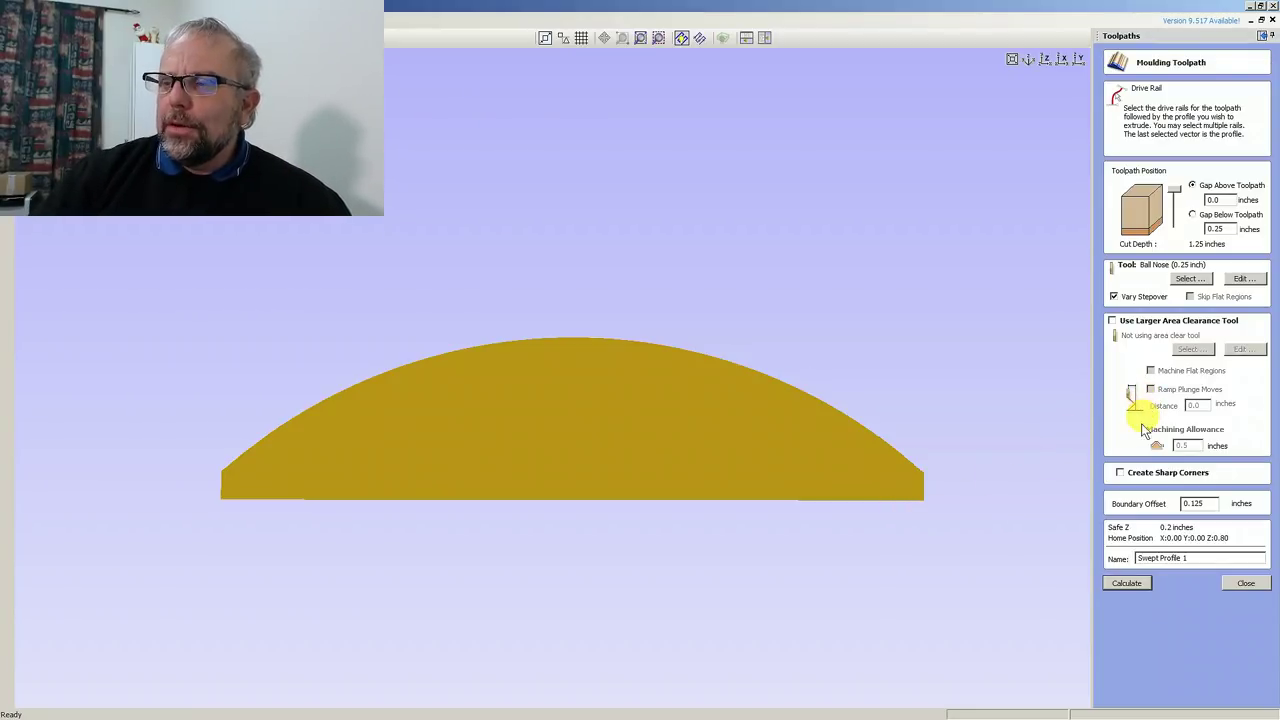
pyautogui.moveTo(1213, 502); pyautogui.dragTo(1189, 507)
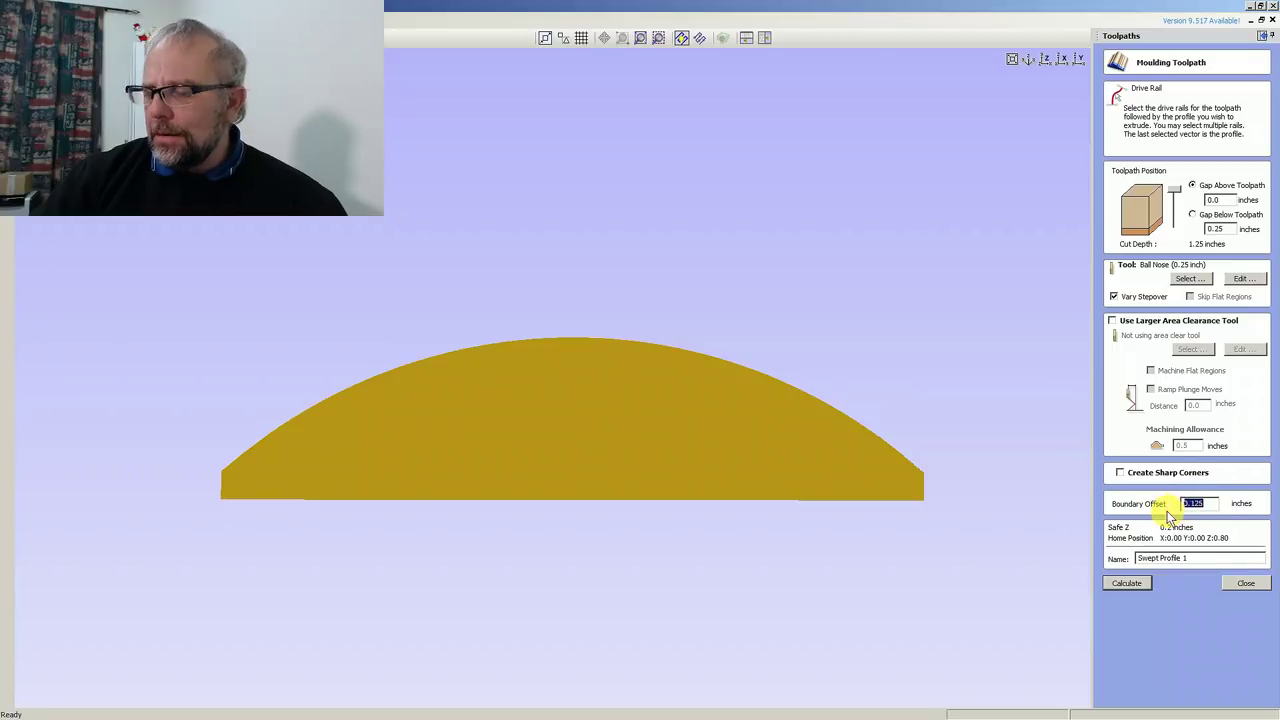
pyautogui.write('1')
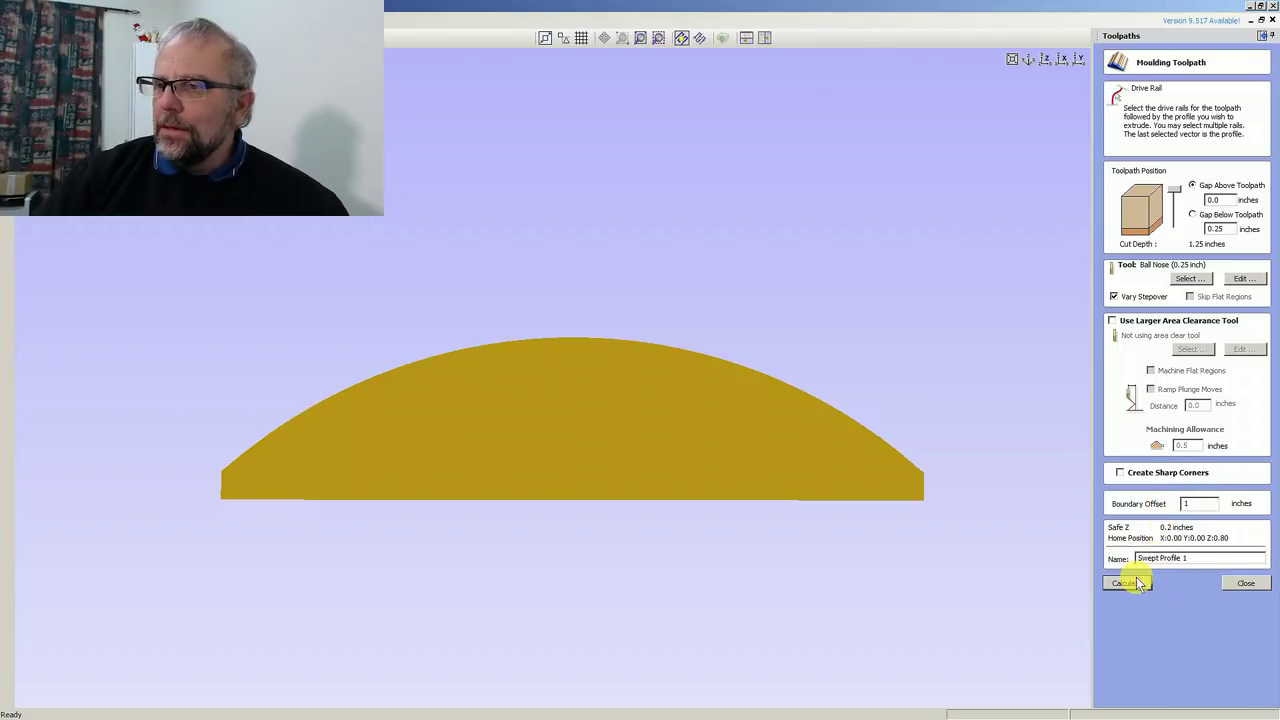
pyautogui.click(1133, 583)
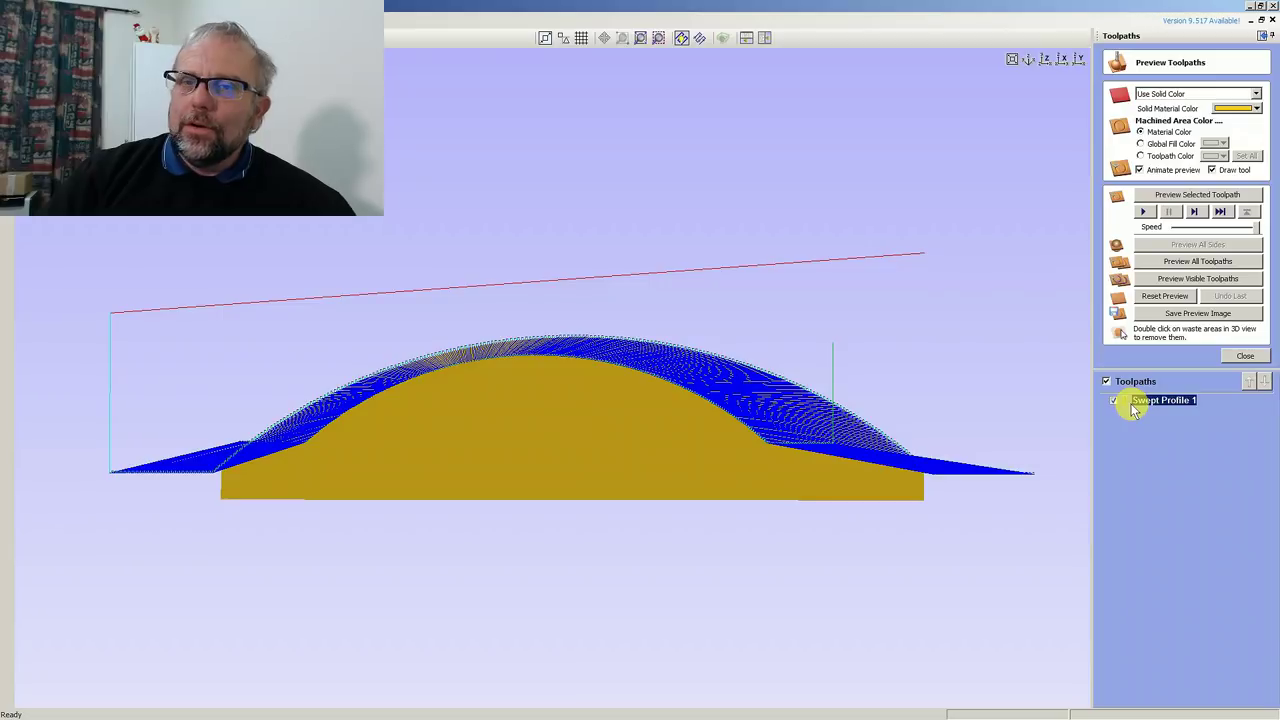
pyautogui.moveTo(1128, 404)
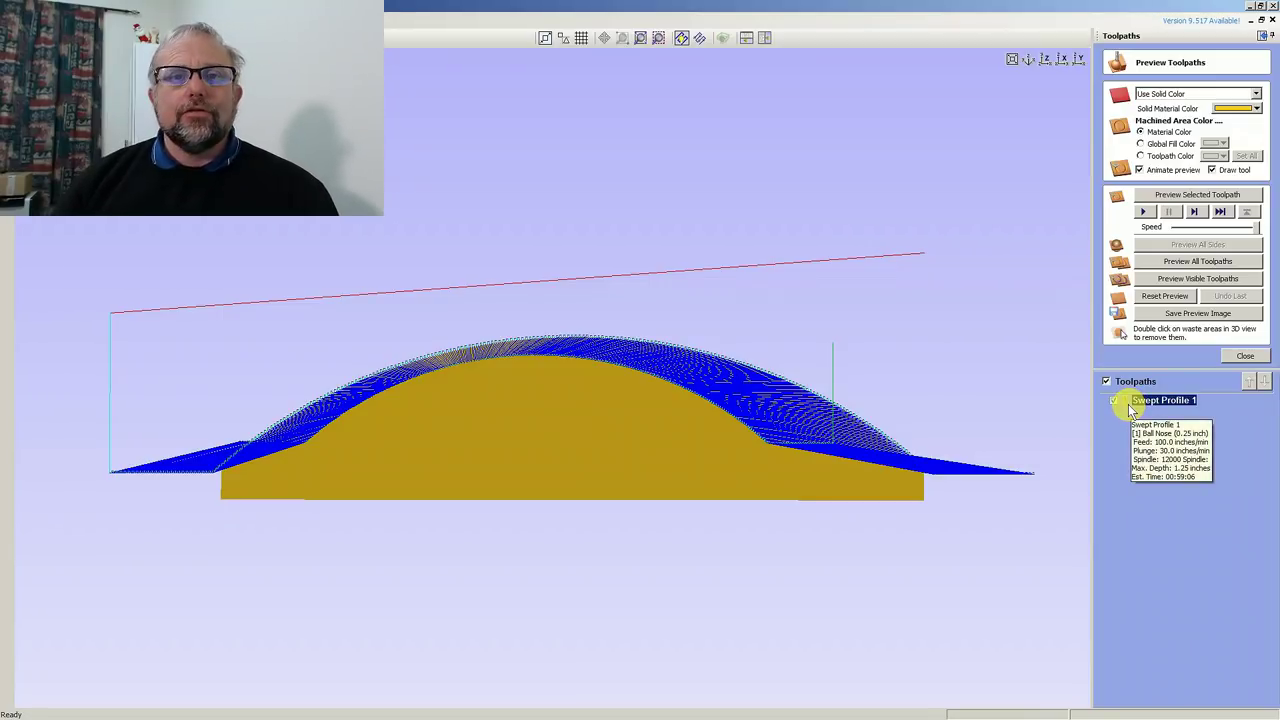